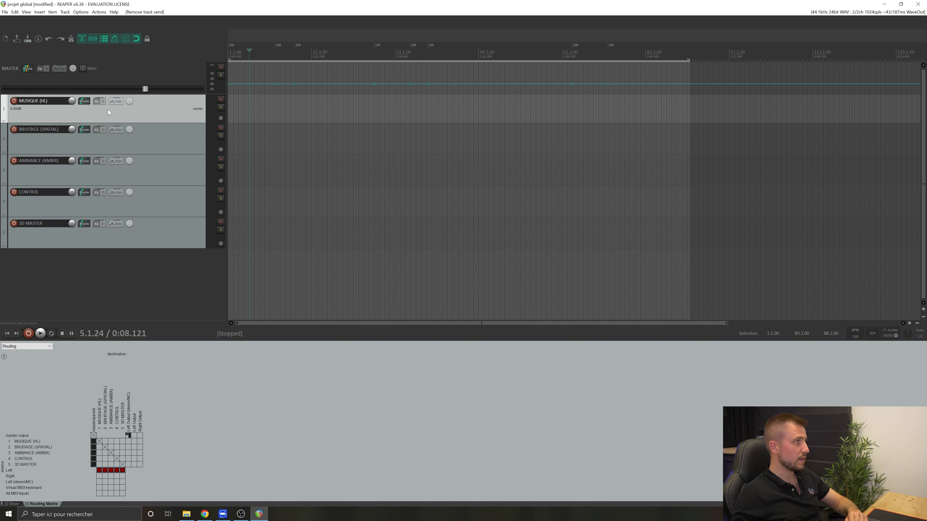
- Disable the master send of the MUSIQUE (HL) track and set it to 4 track channels with parent channels 1-4
click(84, 101)
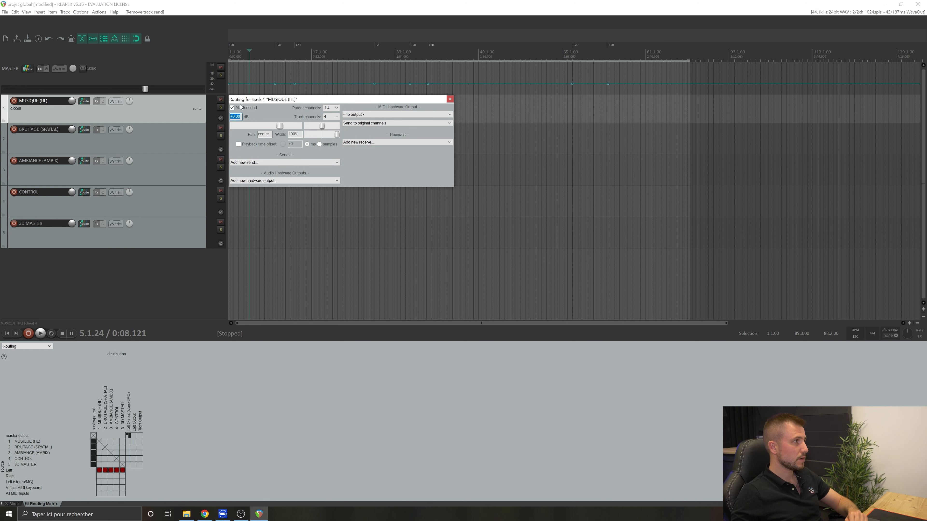
click(232, 108)
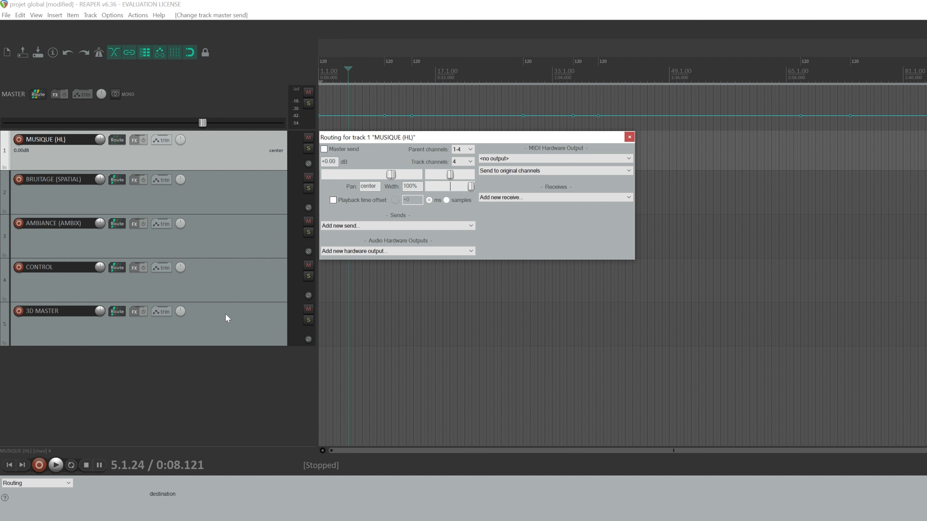
click(468, 163)
click(463, 171)
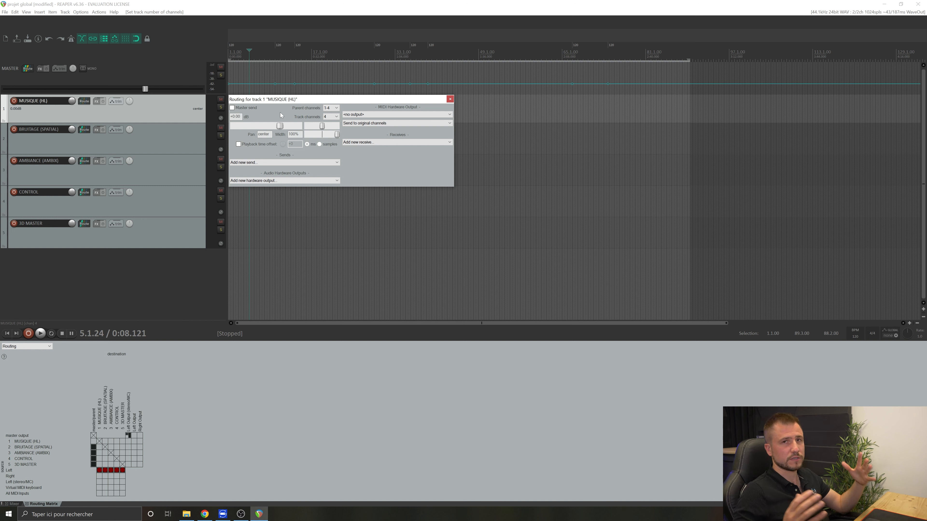
click(335, 116)
click(336, 125)
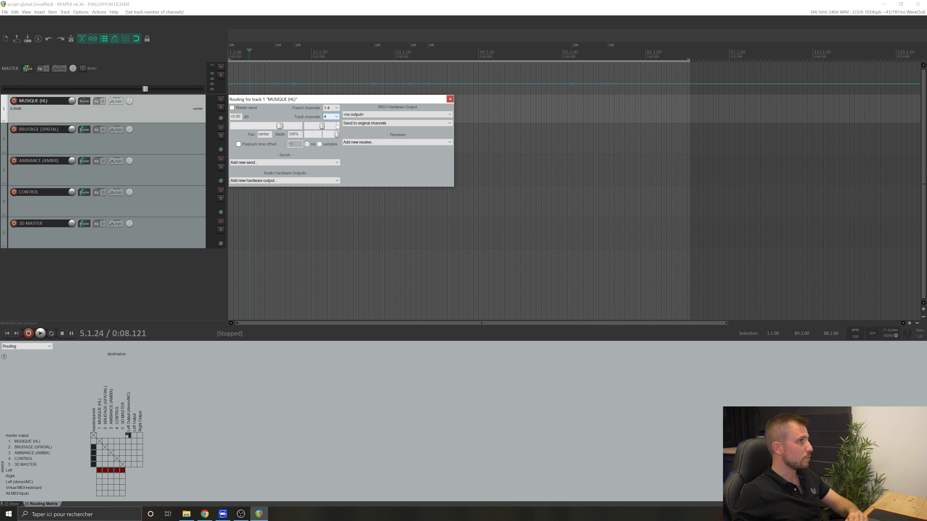
click(336, 117)
click(336, 117)
click(336, 107)
click(331, 119)
- Add a send from MUSIQUE (HL) to the CONTROL track using the 4-channel multichannel source 1-4
click(275, 162)
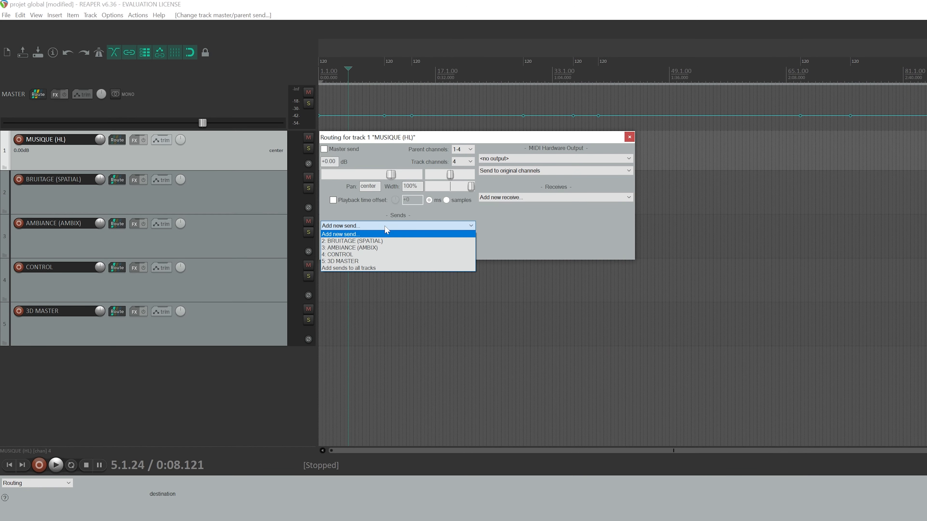
click(339, 254)
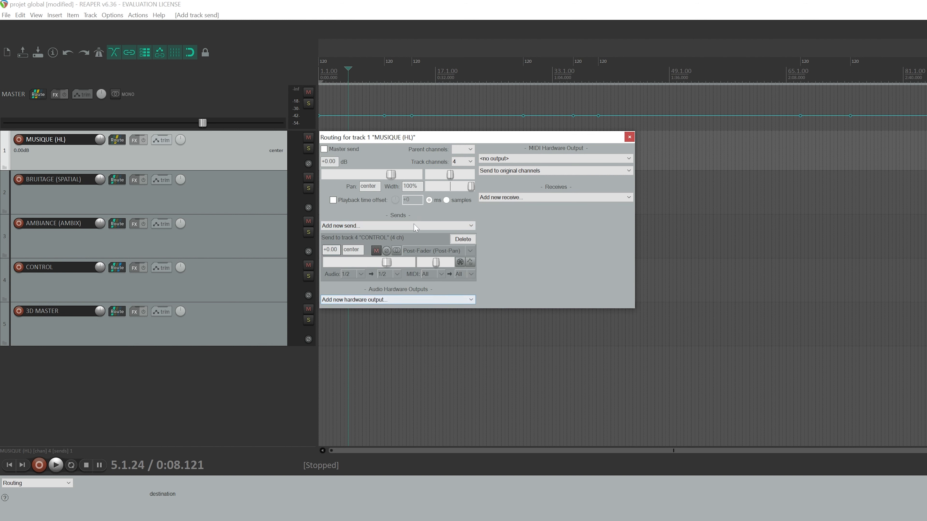
click(360, 273)
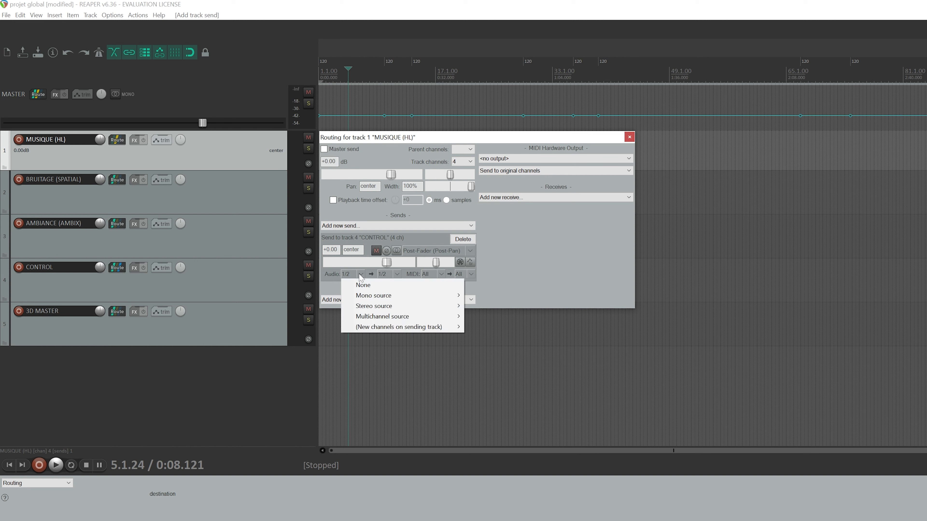
mouse_move(381, 320)
mouse_move(489, 316)
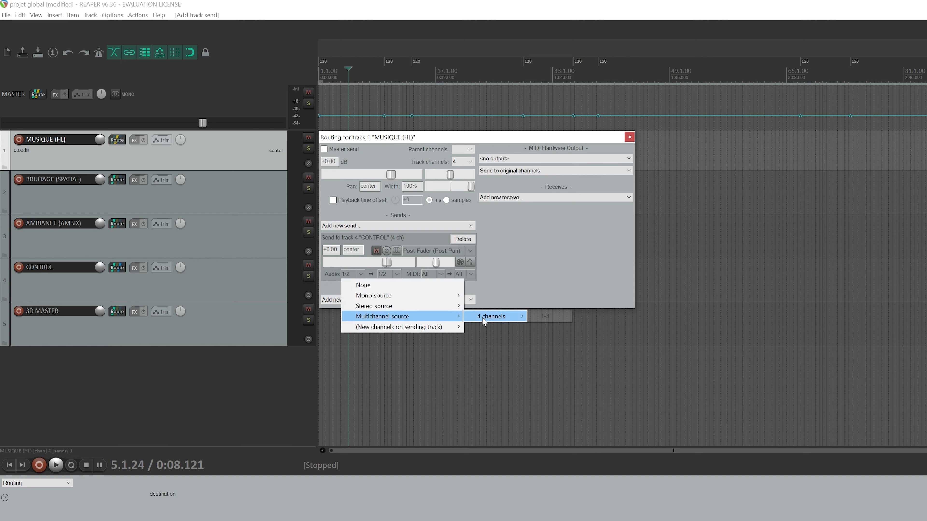
click(545, 316)
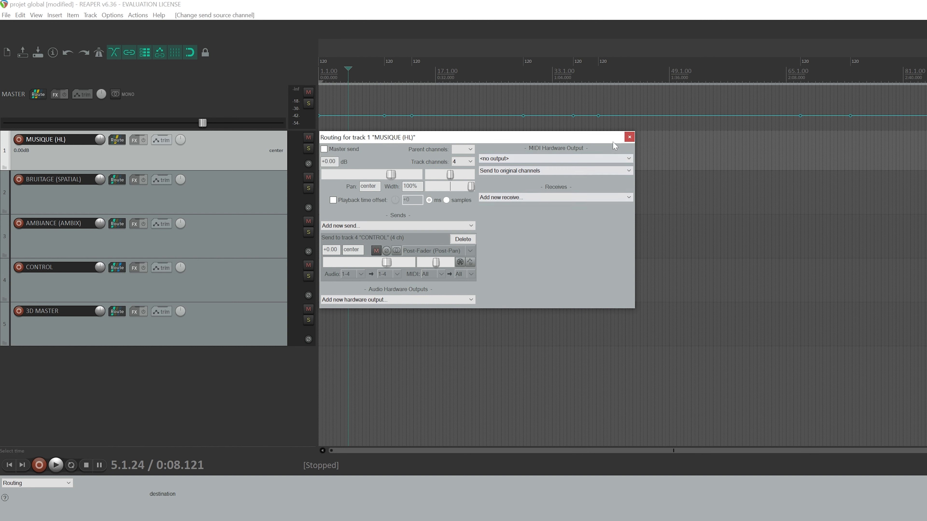
click(629, 137)
- Disable the master send of BRUITAGE (SPATIAL) and route it to CONTROL through a send on channels 1-4
click(116, 180)
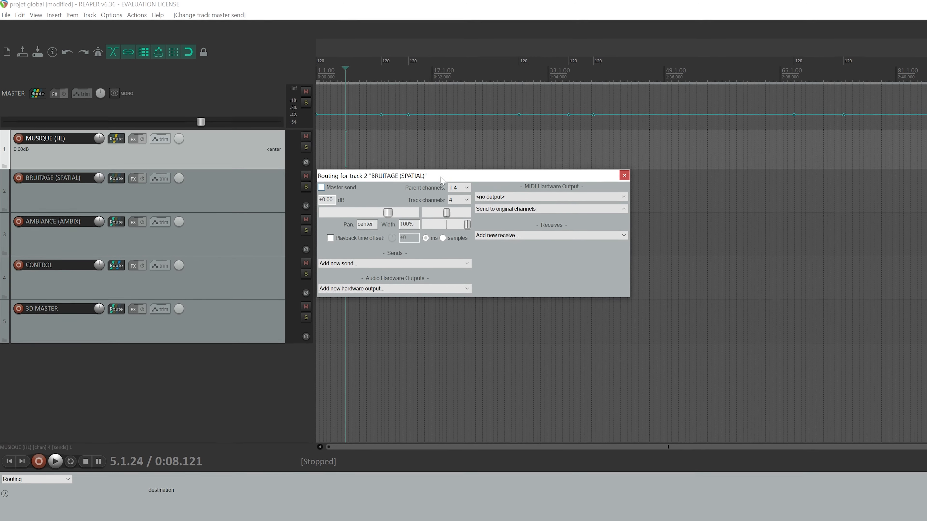
click(403, 266)
click(329, 285)
click(330, 290)
mouse_move(357, 332)
click(489, 322)
click(567, 160)
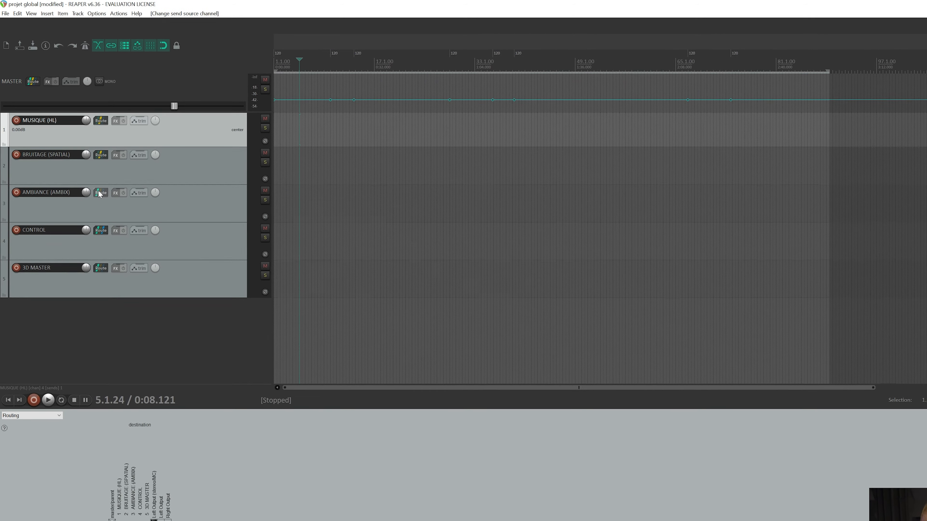
- Disable the master send of AMBIANCE (AMBIX) and route it to CONTROL through a send on channels 1-4
click(102, 195)
click(281, 202)
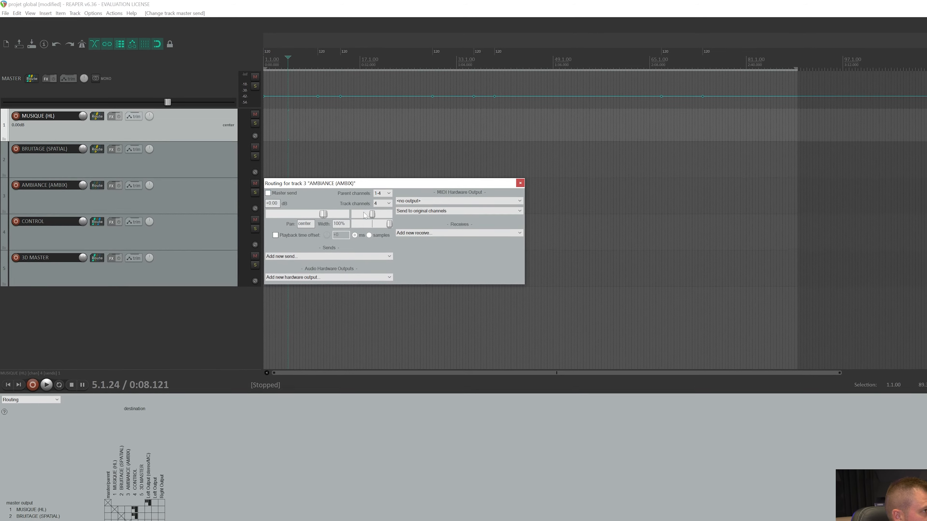
click(296, 258)
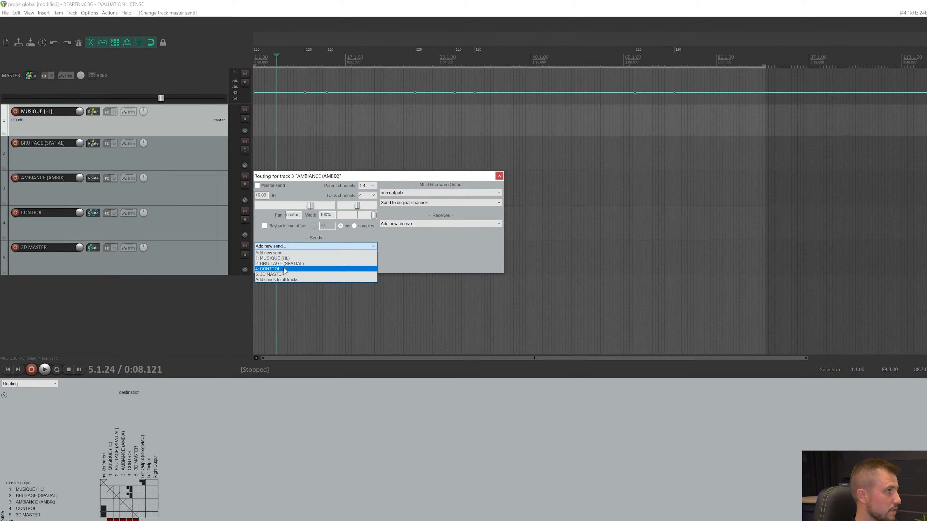
click(277, 272)
click(289, 287)
mouse_move(306, 308)
click(416, 308)
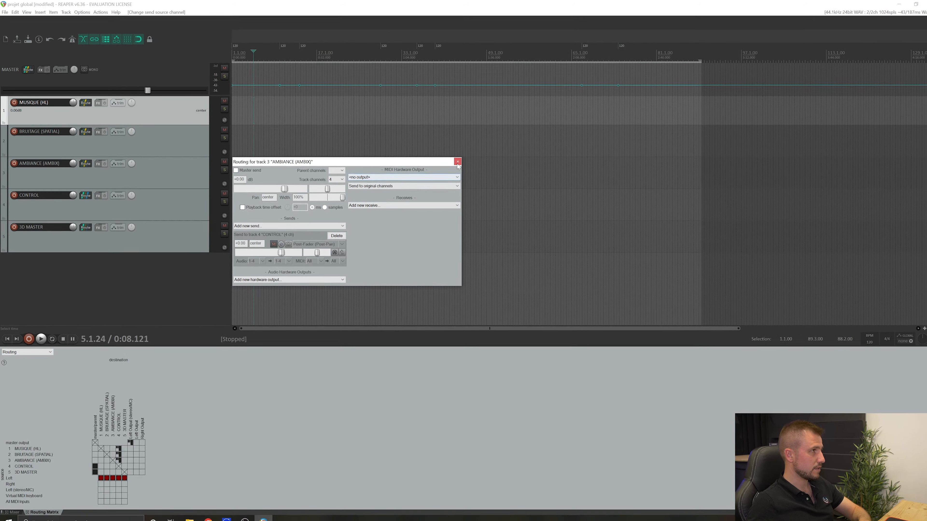
click(462, 163)
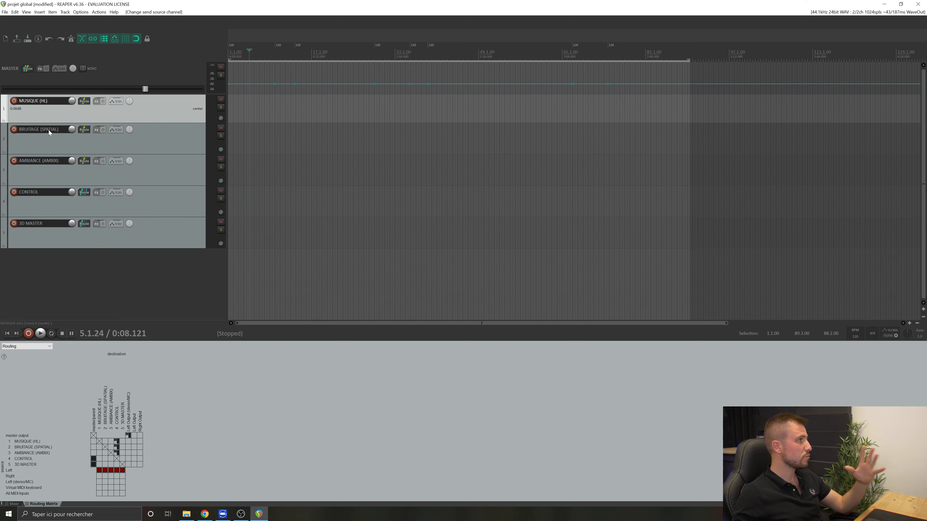
- Add a send from the CONTROL track to 3D MASTER with the 4-channel source 1-4, keeping its master send enabled
click(147, 203)
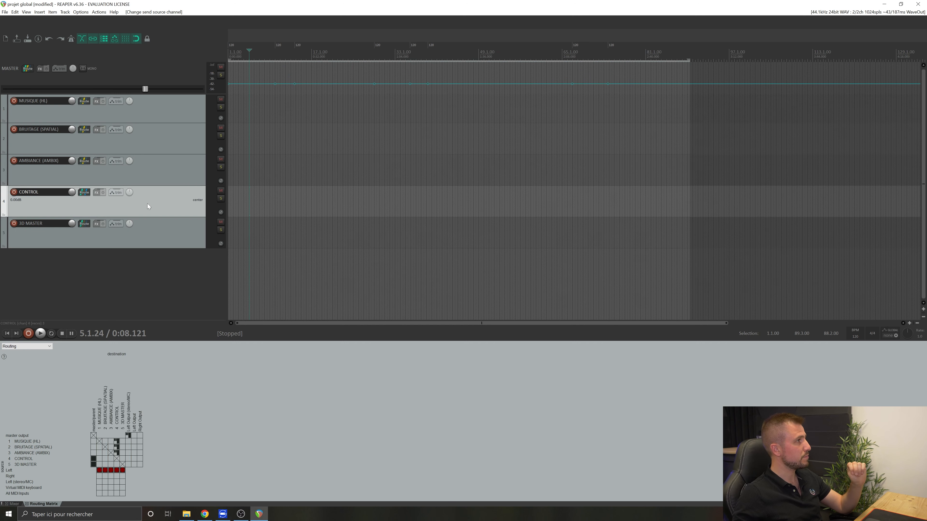
click(85, 194)
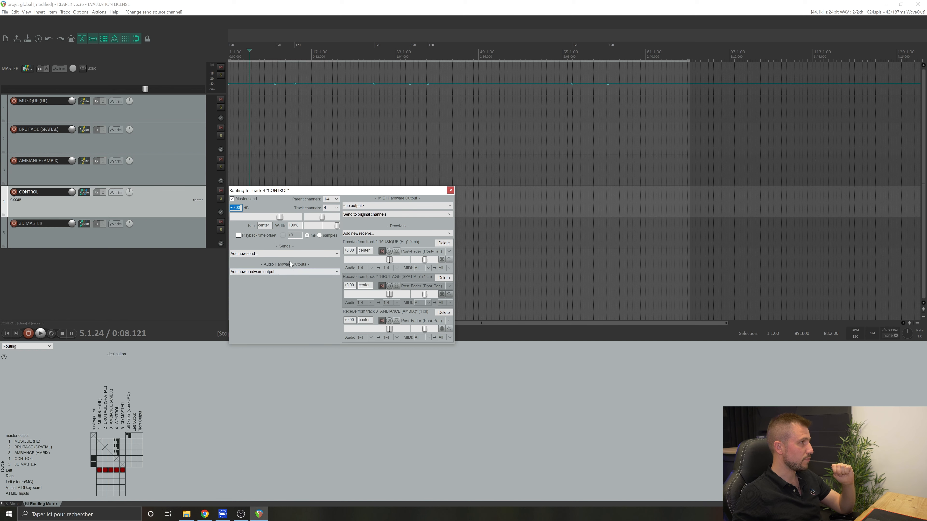
click(289, 253)
click(262, 280)
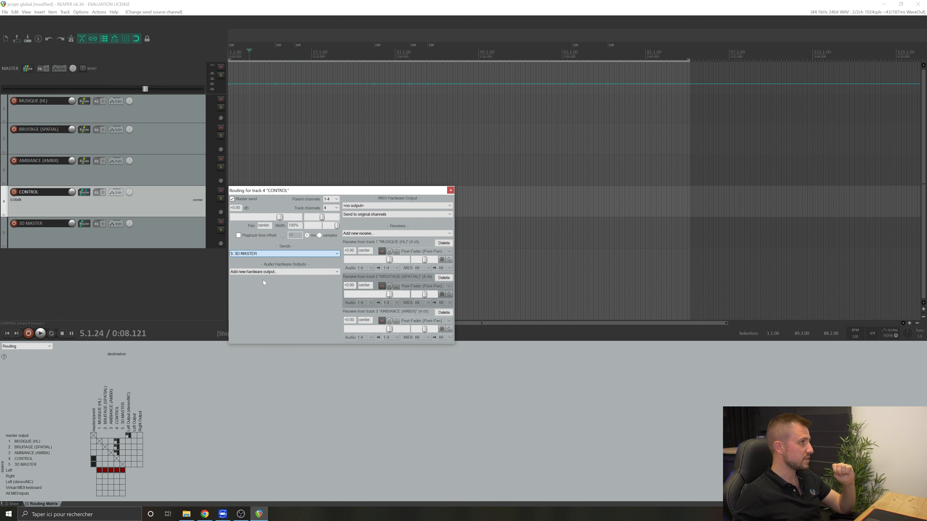
click(258, 288)
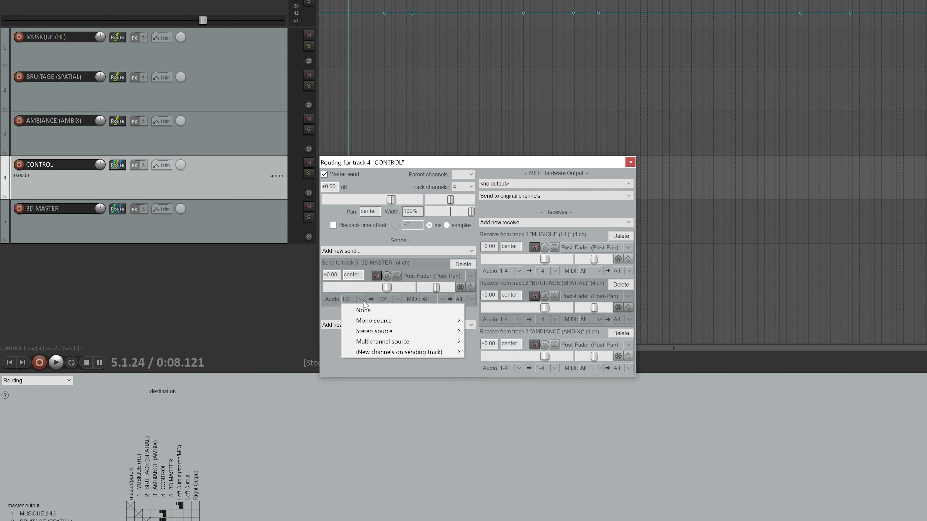
mouse_move(402, 342)
mouse_move(489, 343)
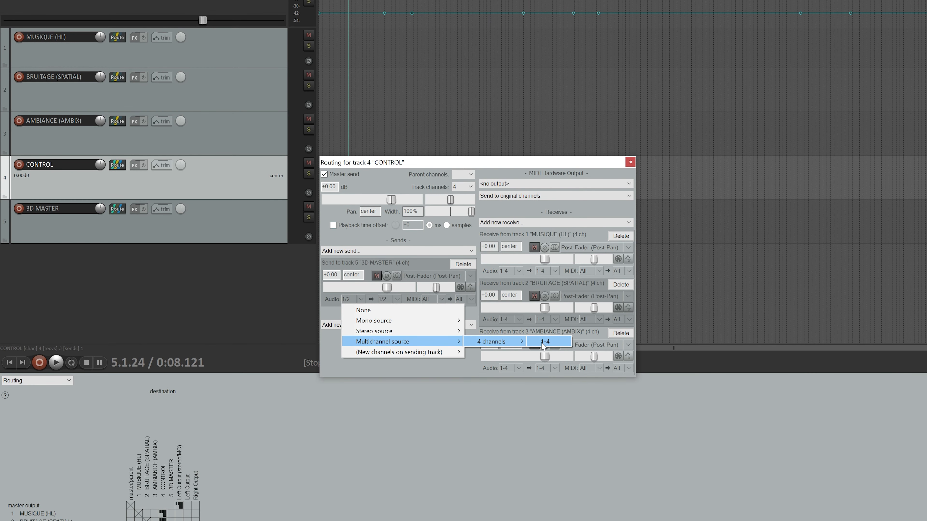
click(544, 342)
click(270, 179)
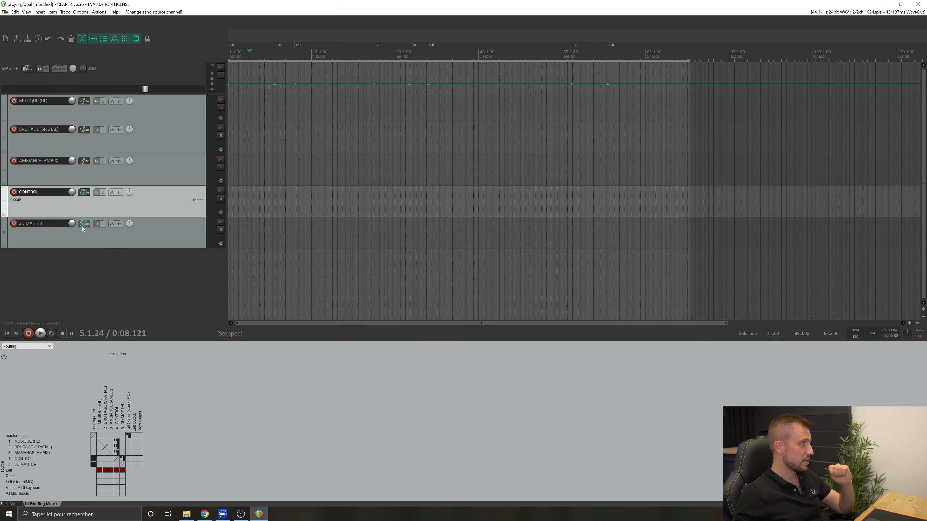
- Disable the master send of the 3D MASTER track
click(82, 225)
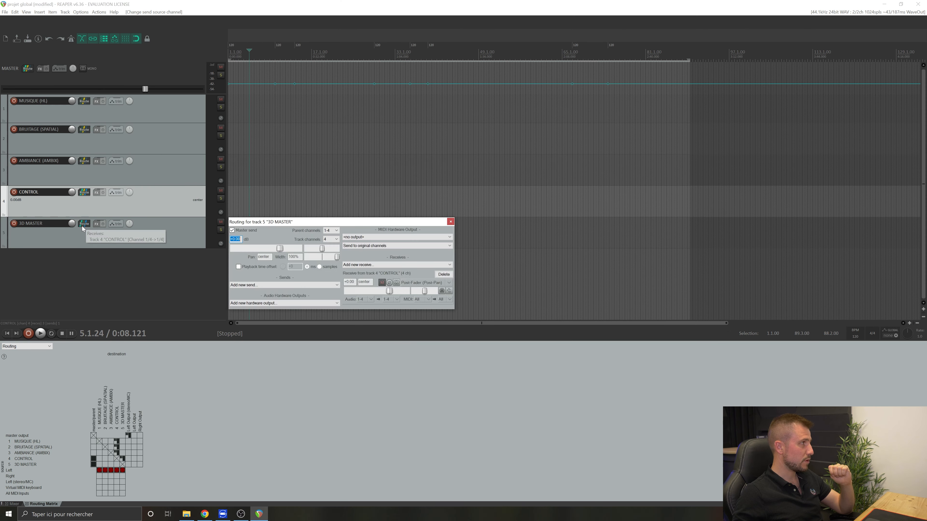
click(233, 231)
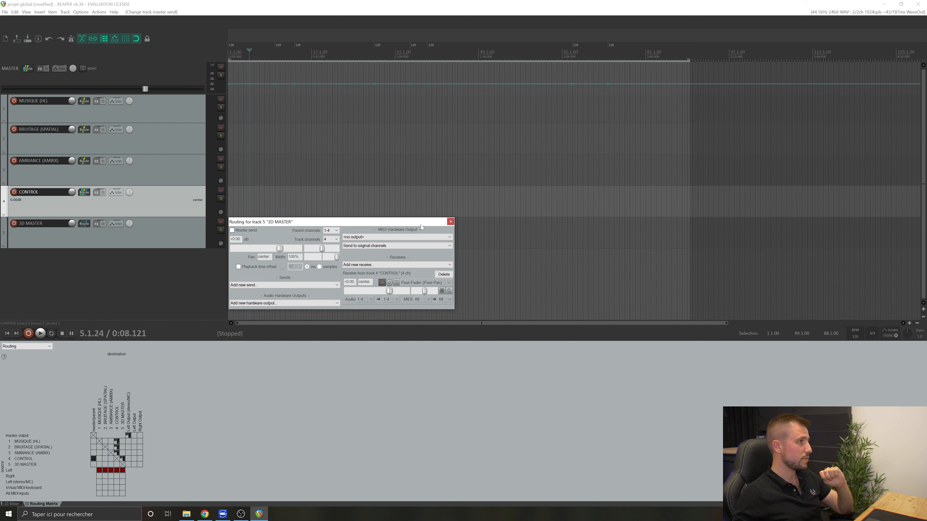
click(450, 221)
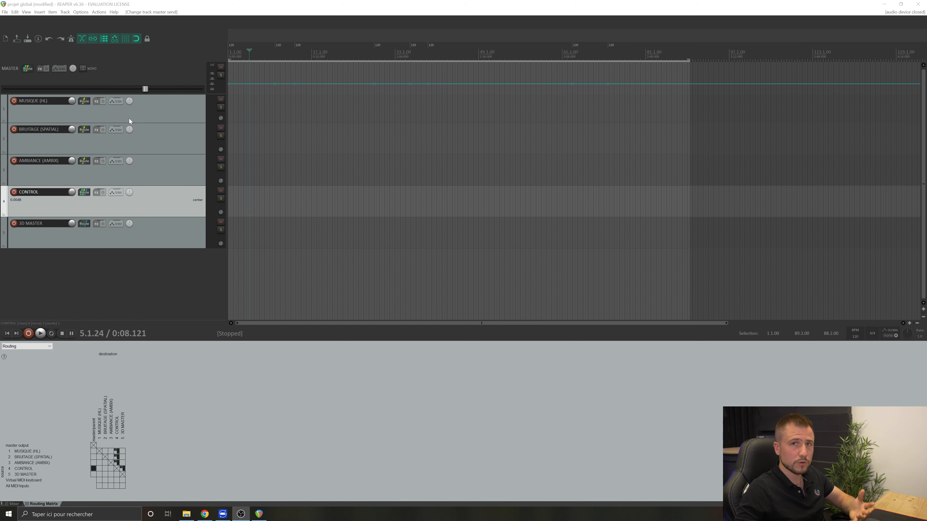
- Filter the plugins by "ATK encode" and add ATK FOA Encode Stereo, left enabled, to the MUSIQUE (HL) track
click(56, 117)
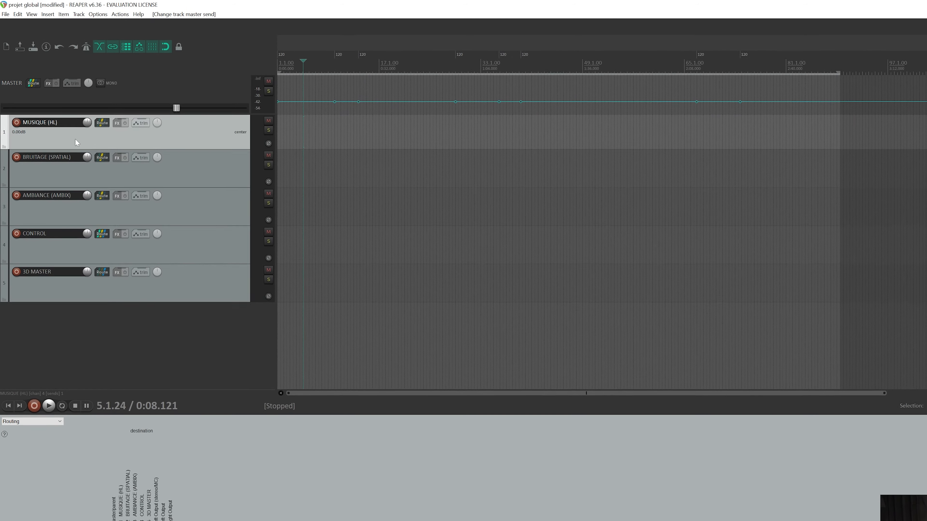
click(135, 135)
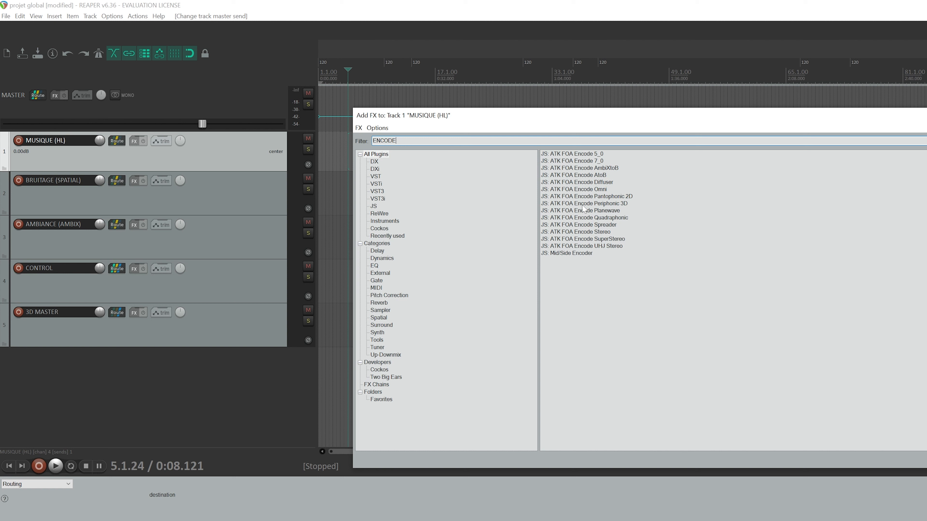
key(ctrl+a)
text(ATK)
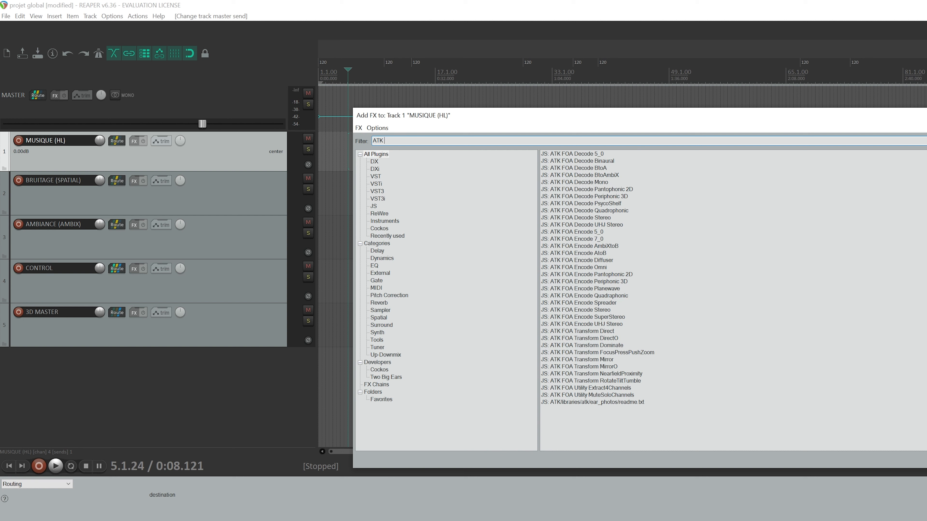
text(encode)
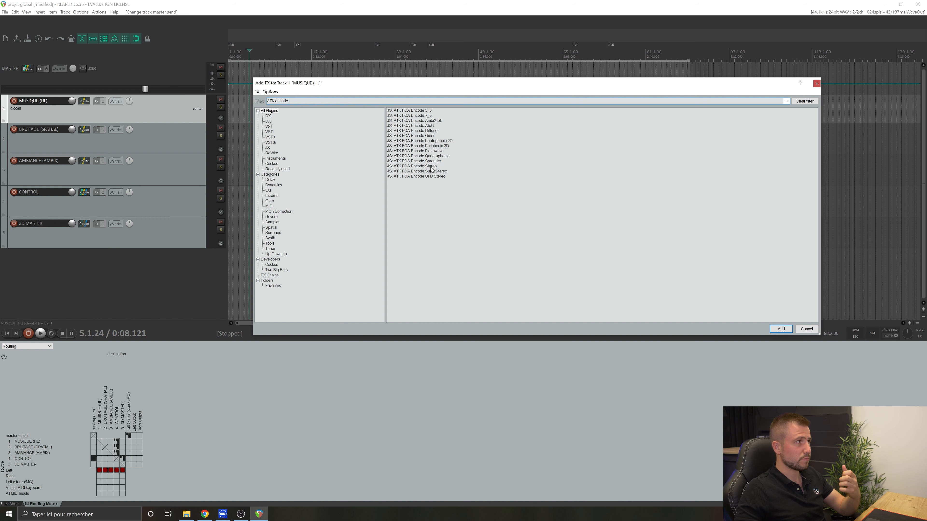
click(432, 167)
double_click(431, 168)
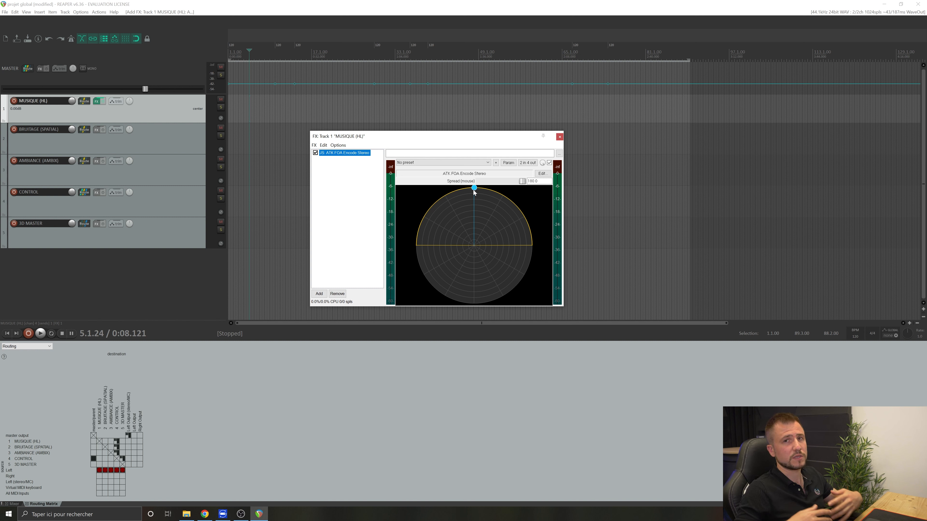
click(316, 153)
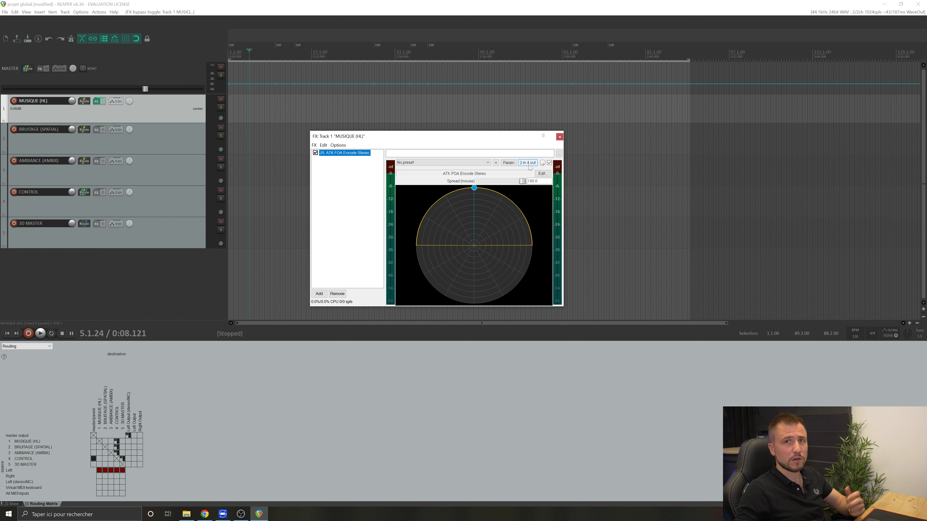
click(559, 137)
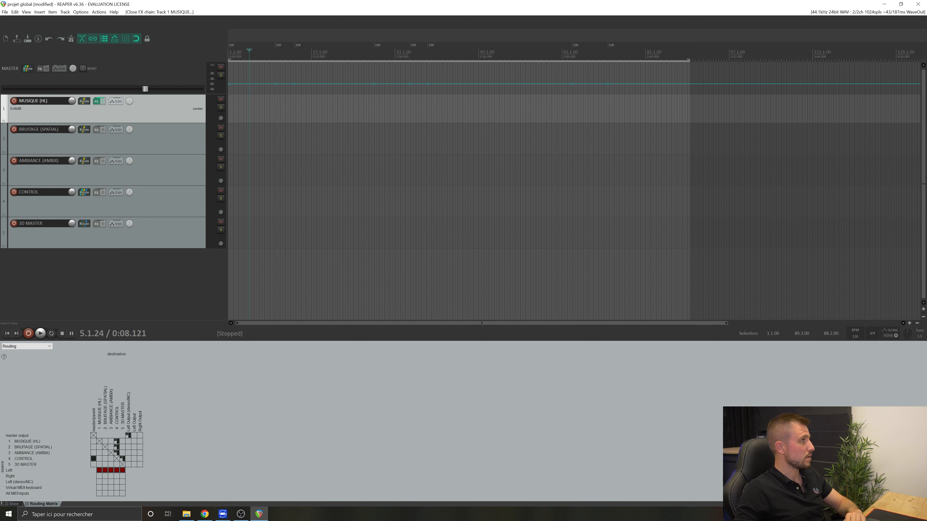
- Add the ATK FOA Encode Planewave effect to the BRUITAGE (SPATIAL) track
click(97, 131)
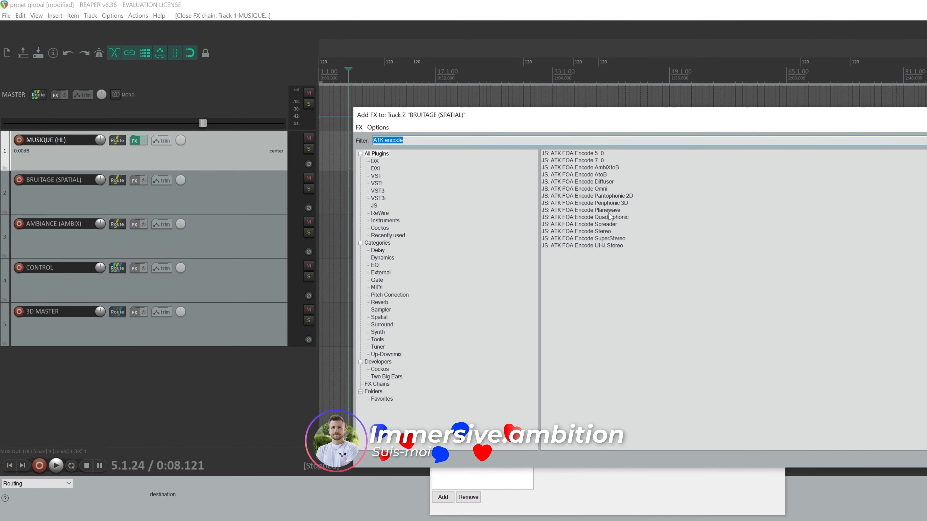
double_click(605, 210)
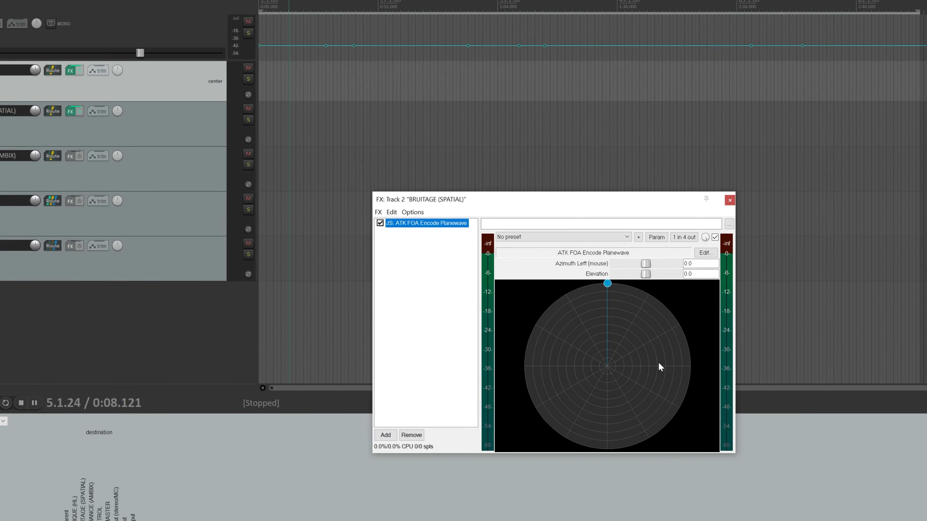
- Try different azimuth and elevation positions for the Planewave encoder's source, and reset both parameters to 0.0
drag(608, 284, 694, 369)
drag(664, 328, 575, 274)
mouse_move(615, 234)
mouse_down()
mouse_move(651, 237)
mouse_move(630, 237)
mouse_up()
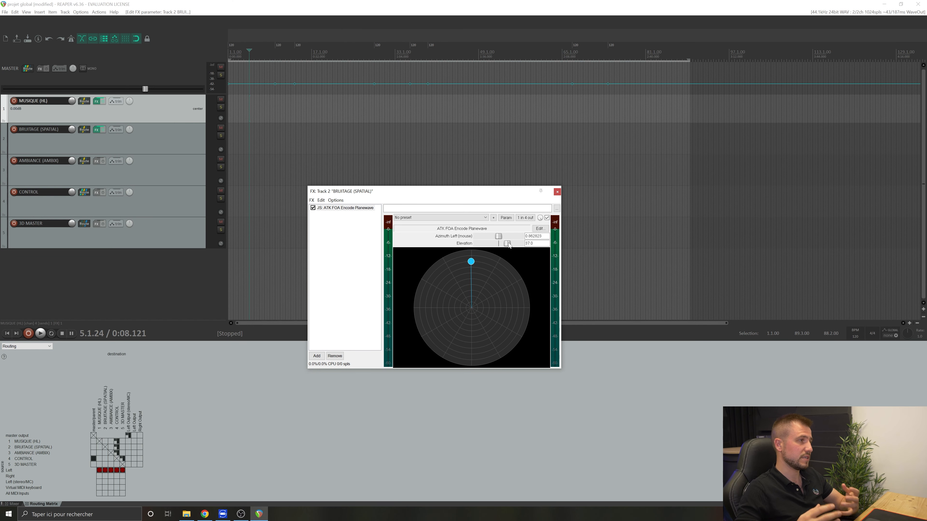
double_click(510, 243)
double_click(499, 237)
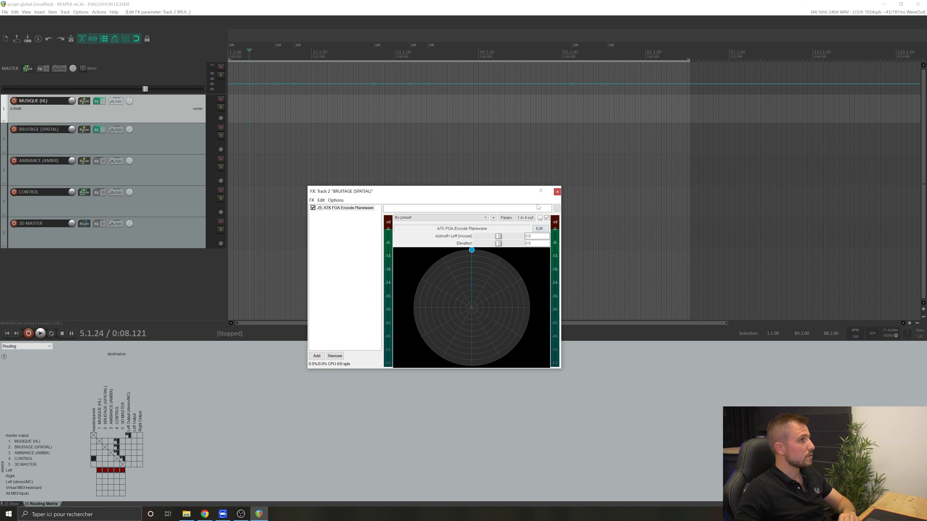
- Find ATK FOA Encode AmbiXtoB among the plugins for the AMBIANCE (AMBIX) track, and leave without adding it
click(557, 192)
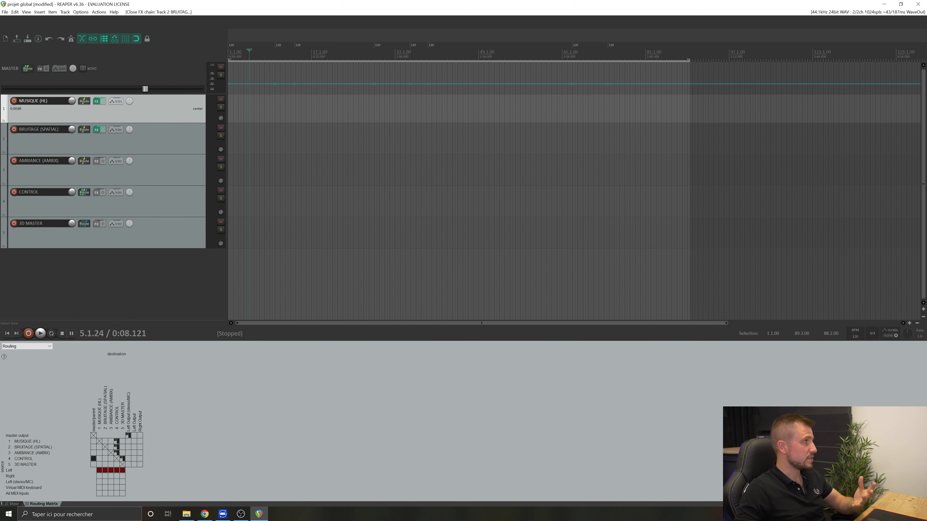
click(96, 163)
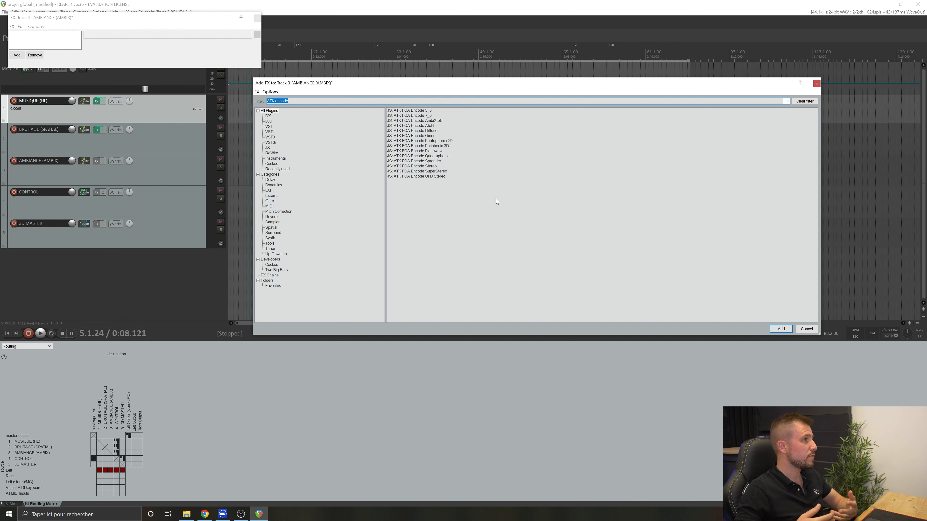
click(439, 120)
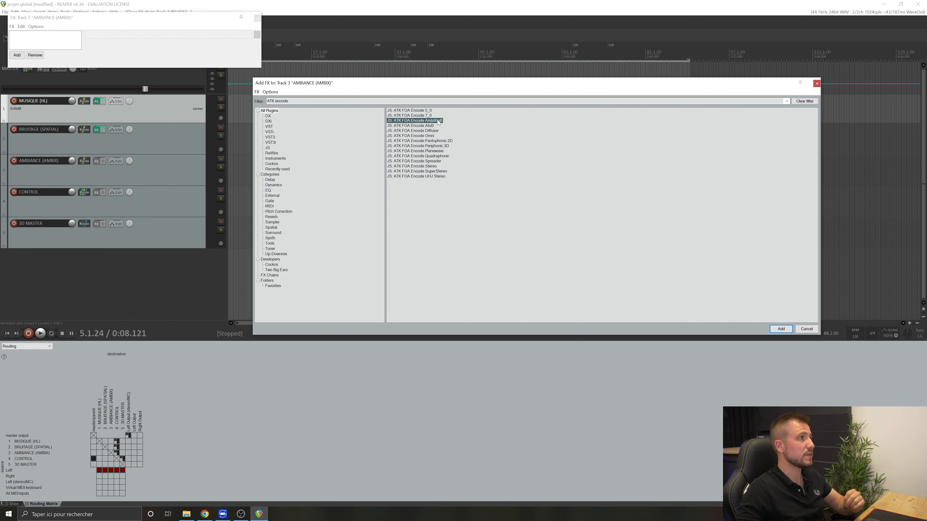
click(817, 84)
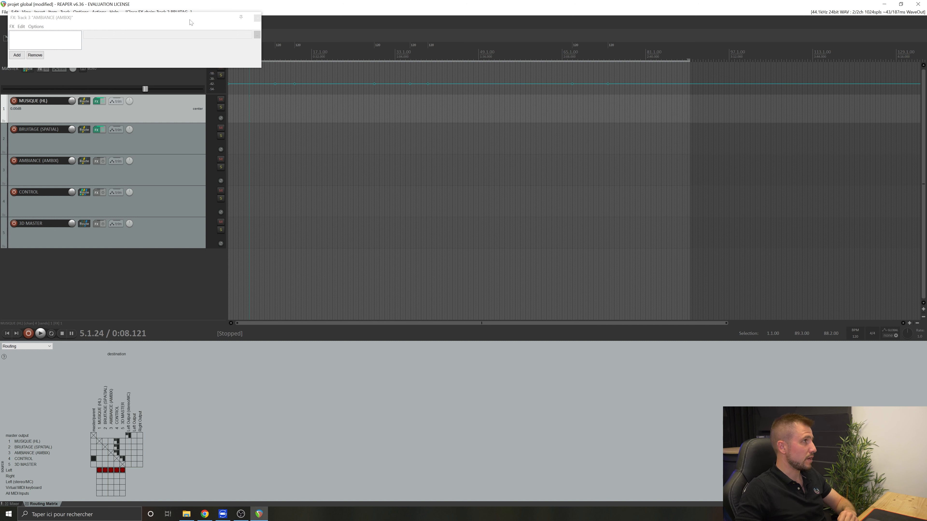
click(256, 18)
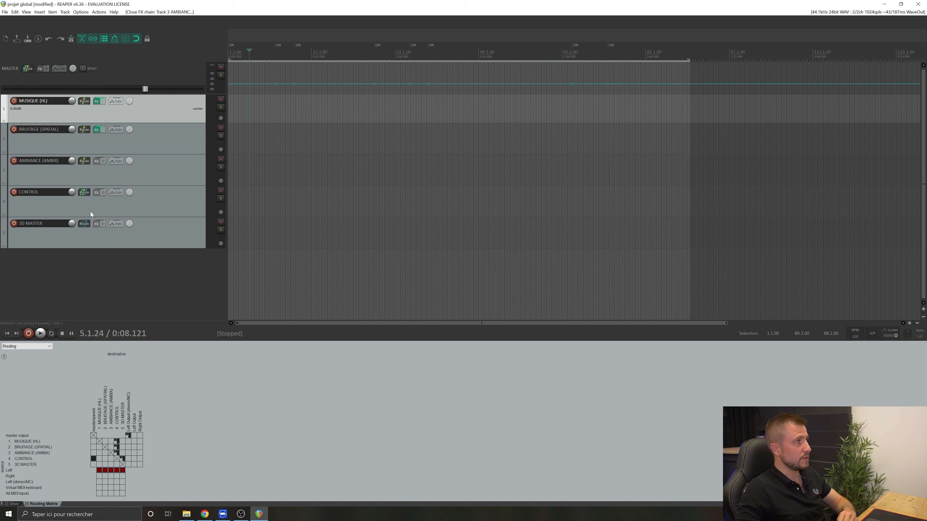
- Filter the plugins by "ATK deco" and add ATK FOA Decode Binaural to the CONTROL track
click(89, 204)
click(97, 193)
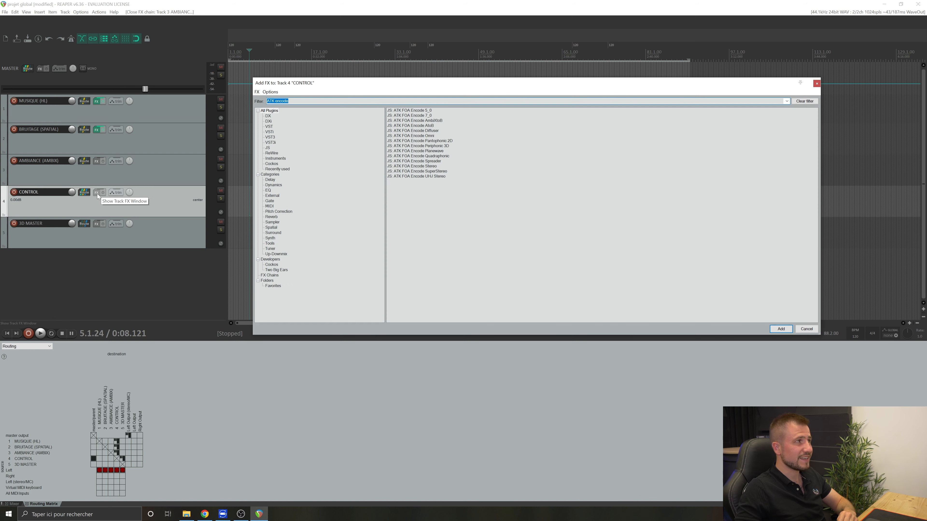
drag(289, 100, 270, 100)
text(deco)
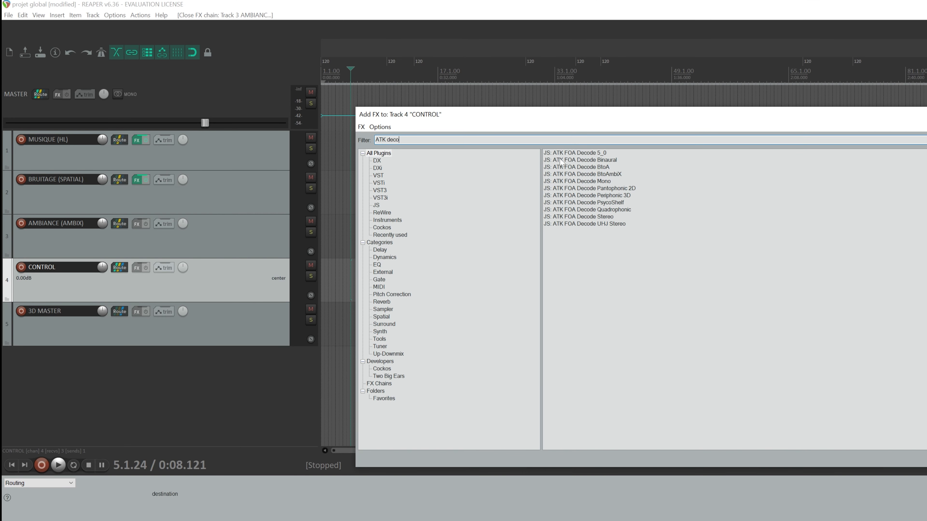
double_click(598, 161)
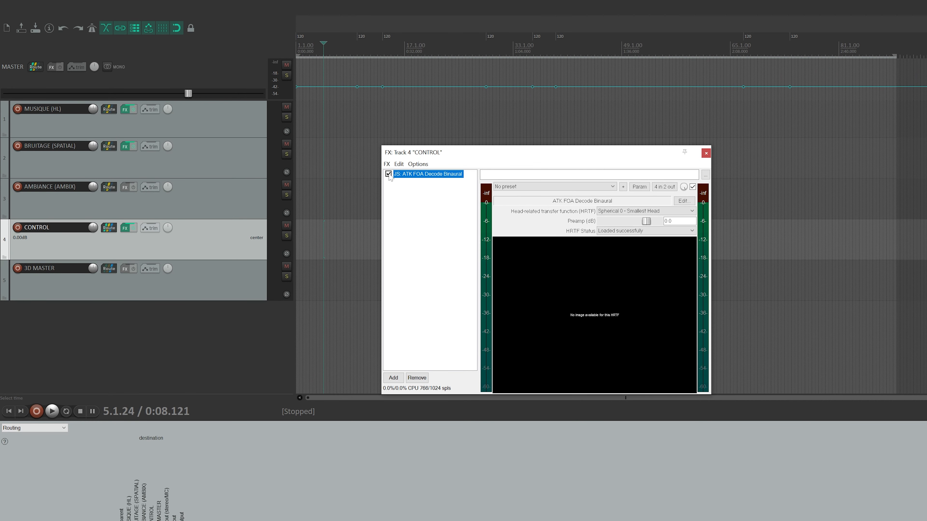
click(706, 153)
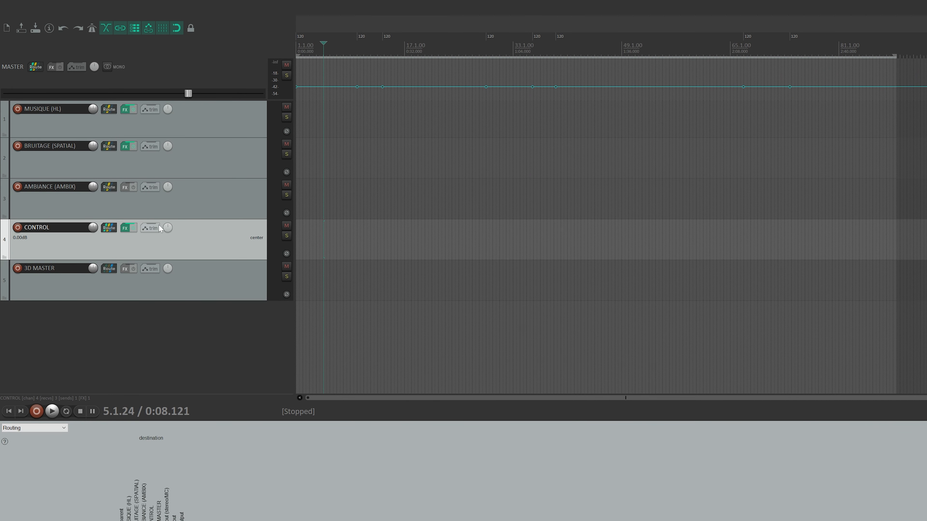
- Bypass the CONTROL track's effects and enable them again, and select the 3D MASTER track
click(134, 228)
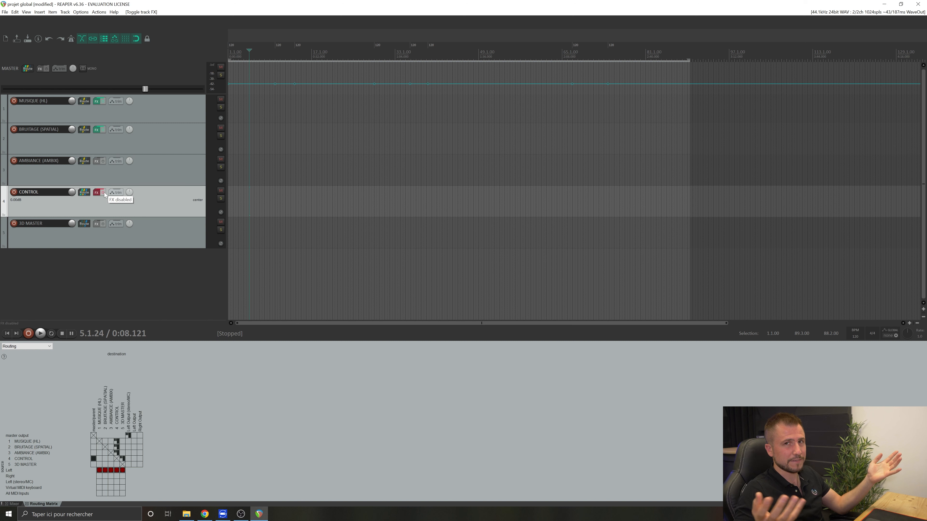
click(104, 193)
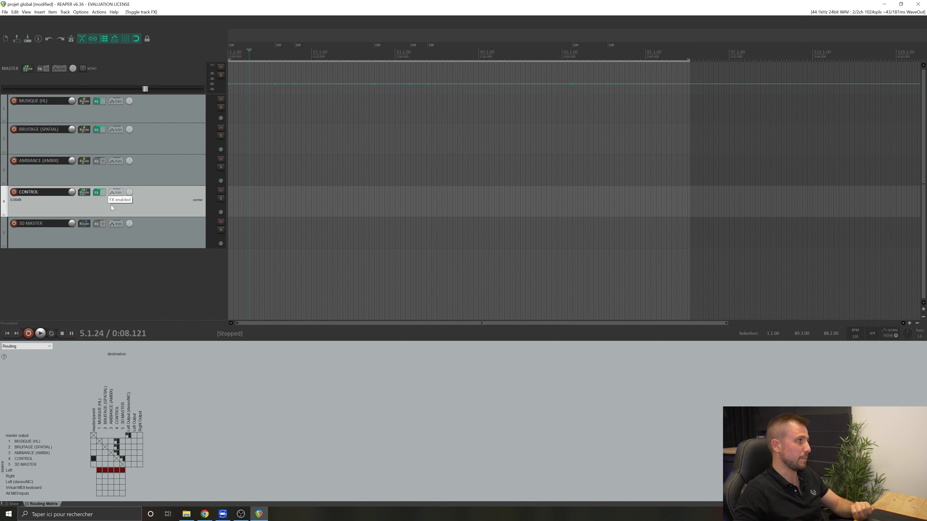
click(129, 243)
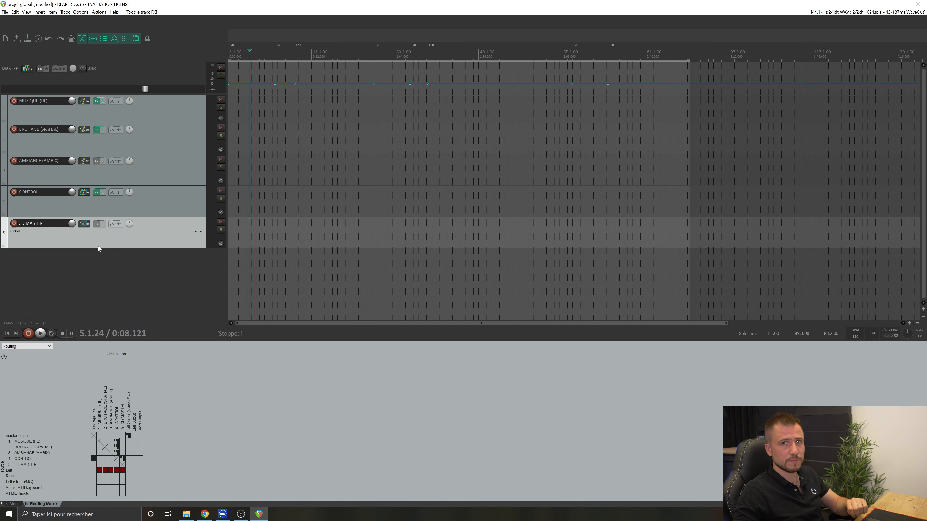